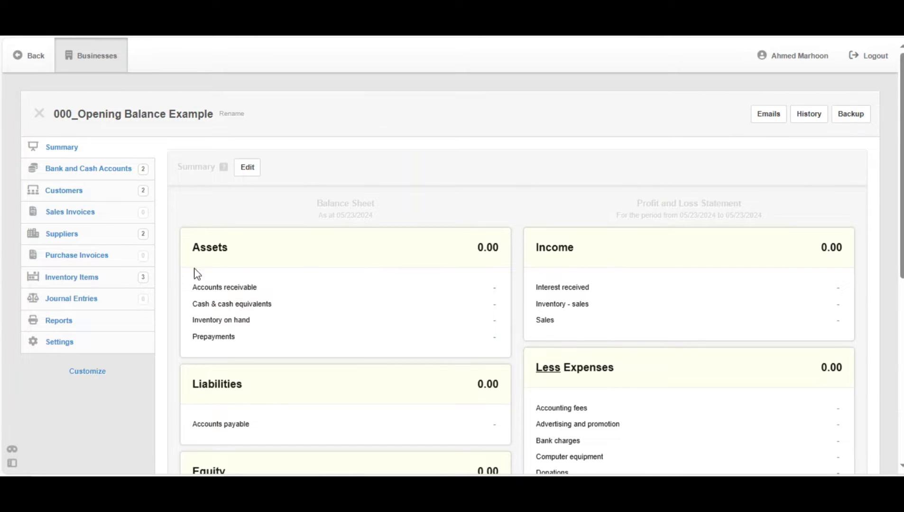
# - Open the Inventory Items list showing Gears, Hammer and Wooden Pickaxe at 0.00 total cost
pyautogui.click(101, 284)
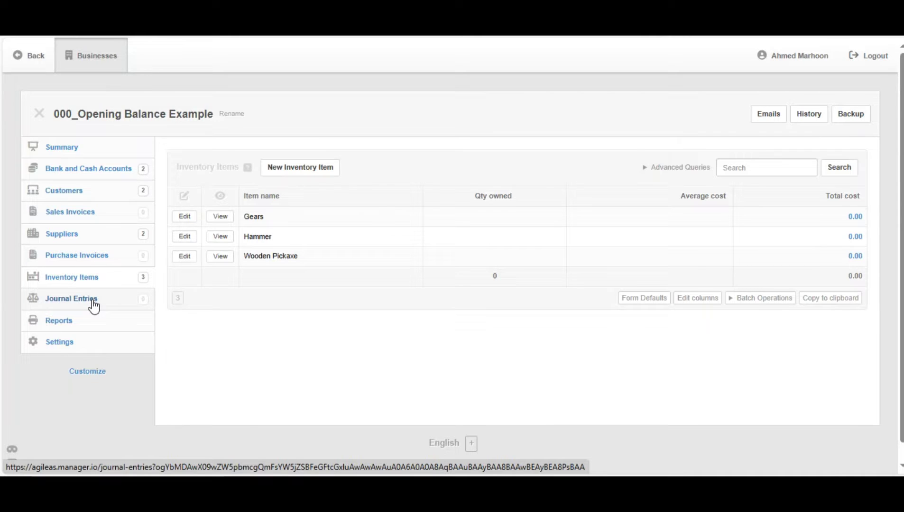
# - Check the empty Journal Entries list, then go back to the Summary page
pyautogui.click(93, 300)
pyautogui.click(71, 148)
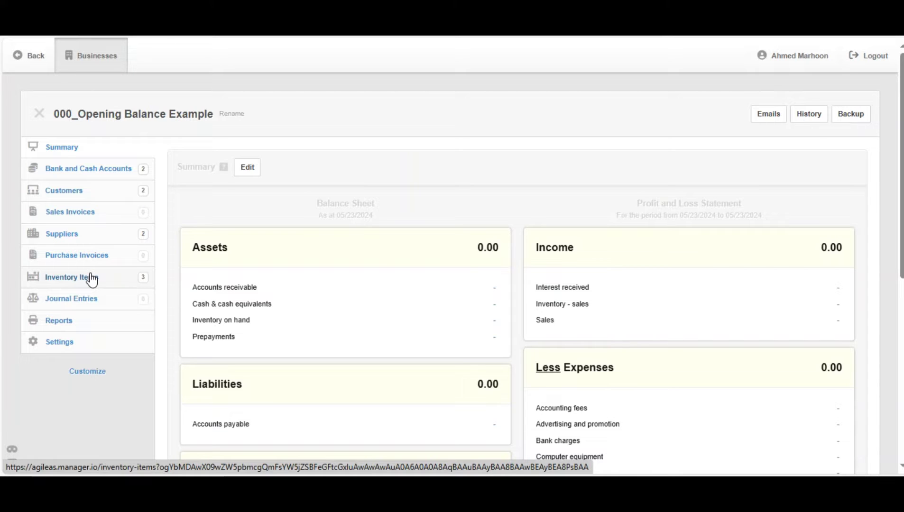
# - Start a new Balance Sheet report from the Reports page
pyautogui.click(99, 322)
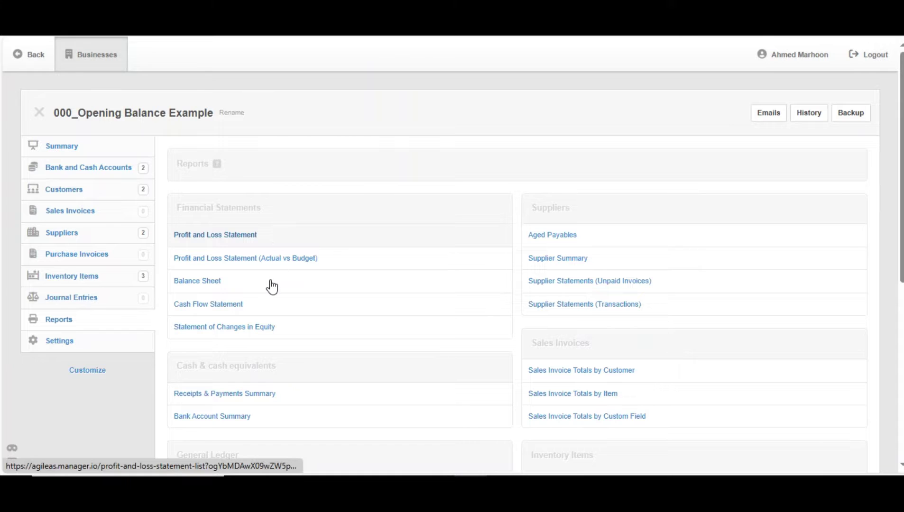
pyautogui.click(256, 281)
pyautogui.click(495, 286)
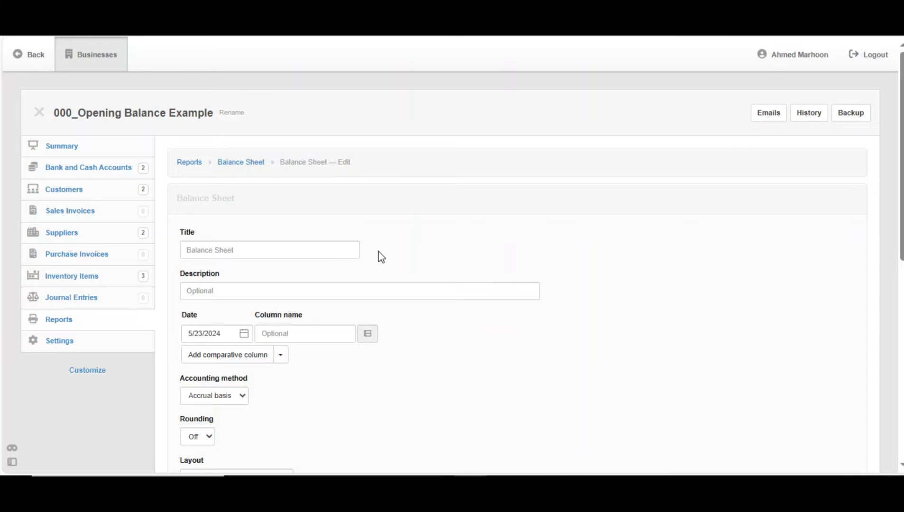
# - Title the report 'Opening Balance Sheet 2024'
pyautogui.click(278, 253)
pyautogui.write('Opening Balance Sheet 2024')
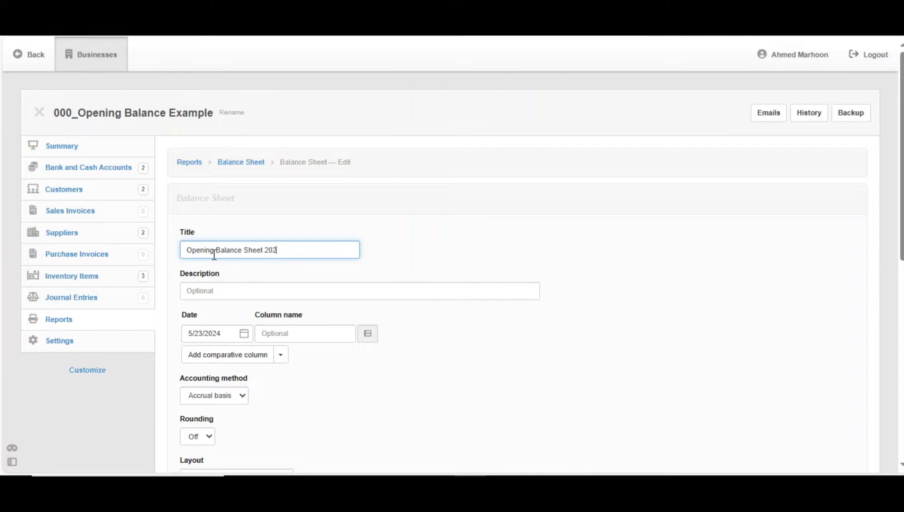
pyautogui.click(422, 437)
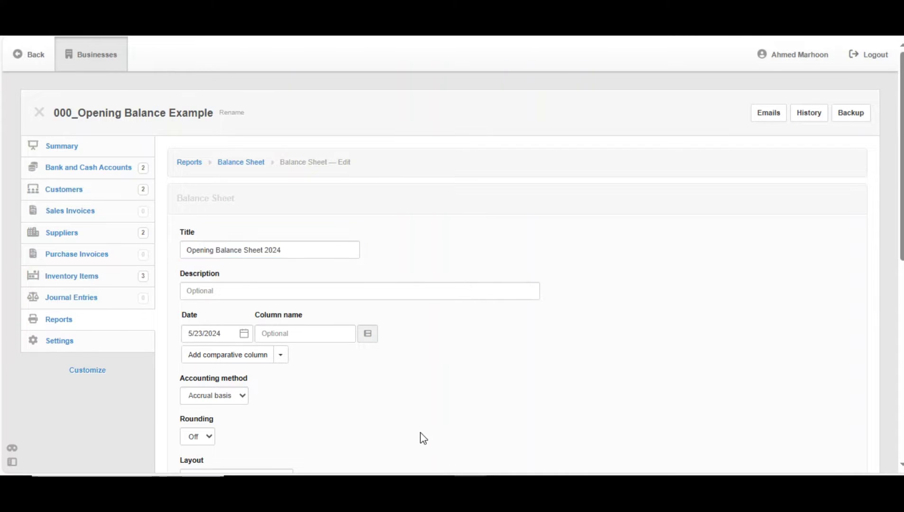
# - Step the report date calendar back three months and pick 1 January 2024
pyautogui.click(243, 333)
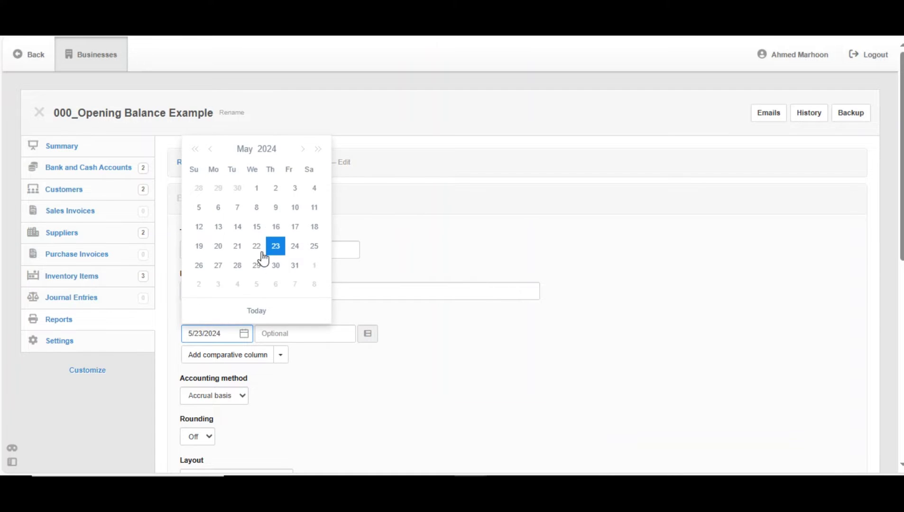
pyautogui.click(209, 154)
pyautogui.click(209, 154)
pyautogui.click(209, 154)
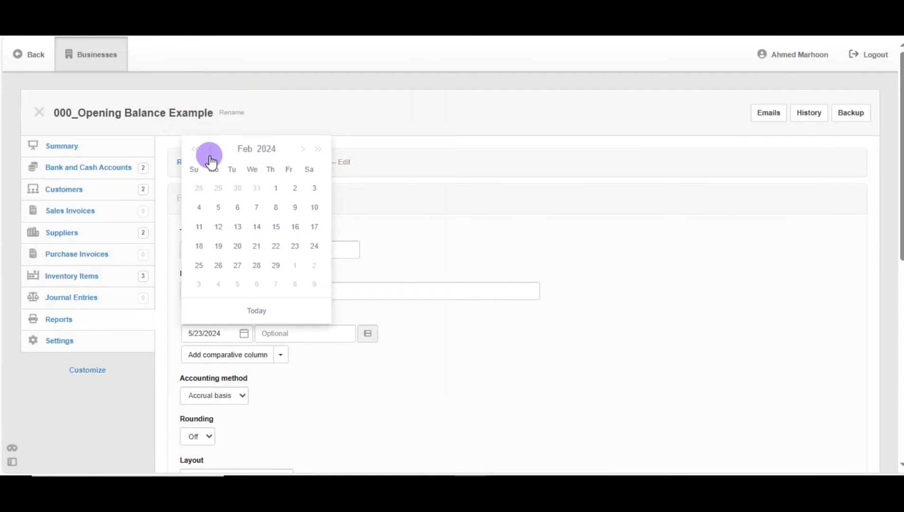
pyautogui.click(209, 154)
pyautogui.click(218, 187)
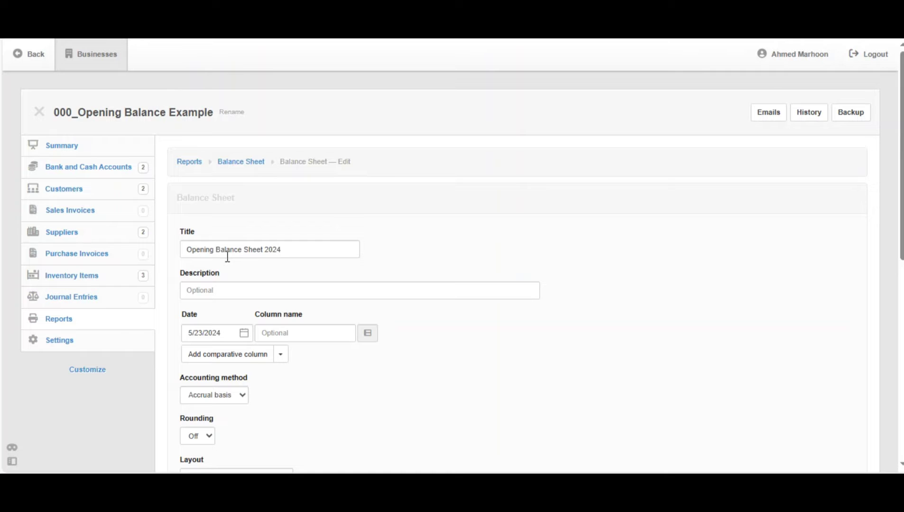
# - Set the date to 01/01/2024, create the report and review its all-zero balances
pyautogui.click(219, 332)
pyautogui.moveTo(900, 221); pyautogui.dragTo(901, 436)
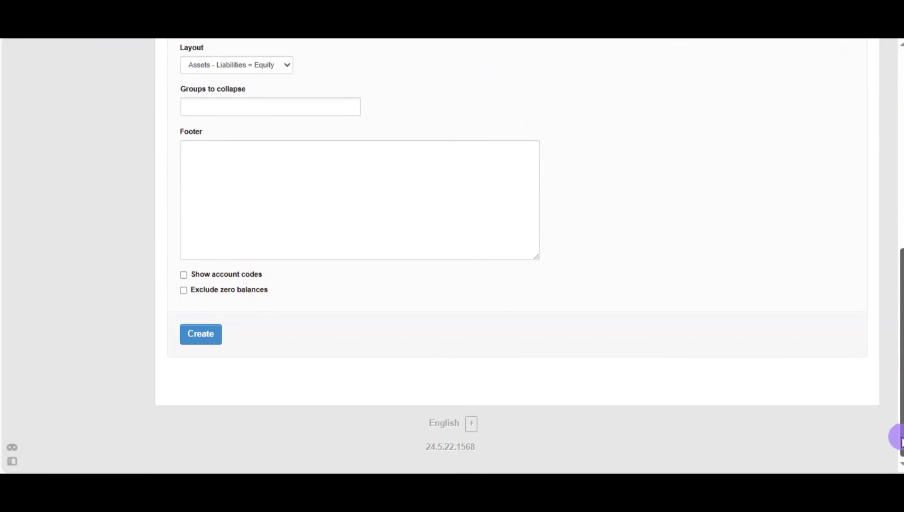
pyautogui.click(211, 338)
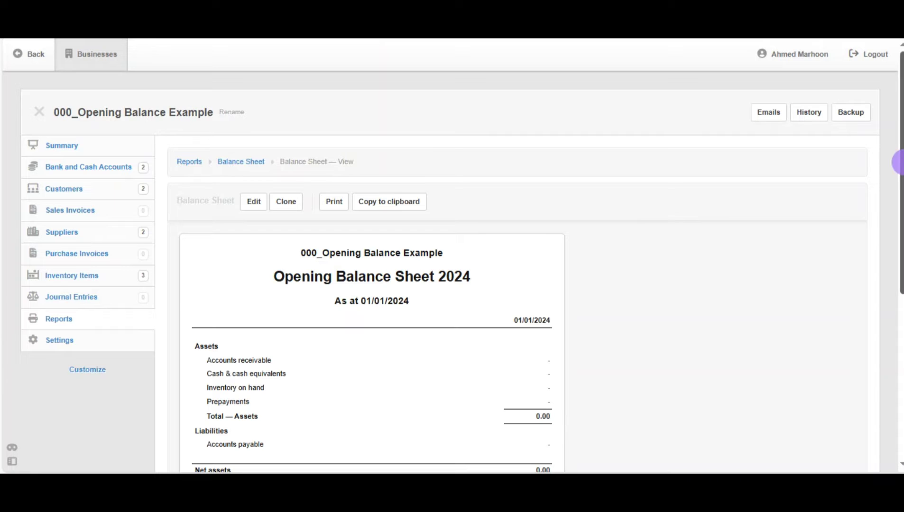
pyautogui.moveTo(896, 160); pyautogui.dragTo(897, 276)
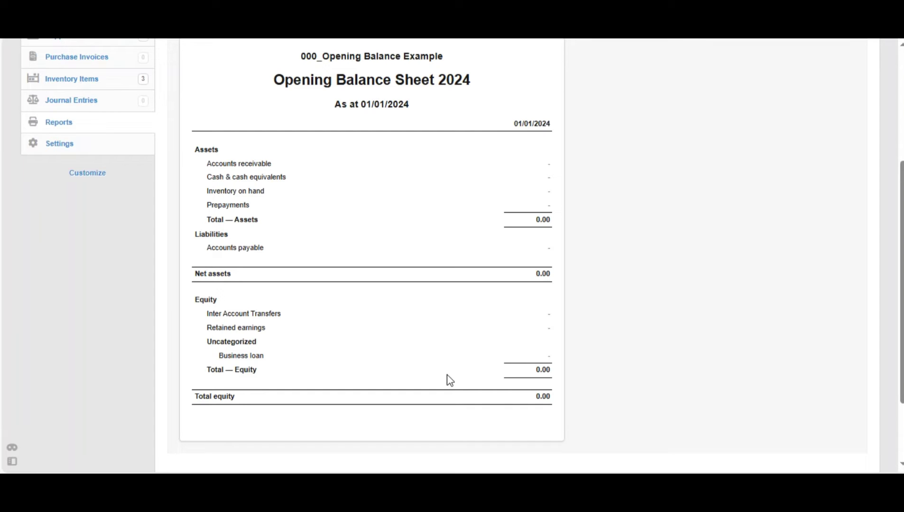
pyautogui.scroll(5, 889, 161)
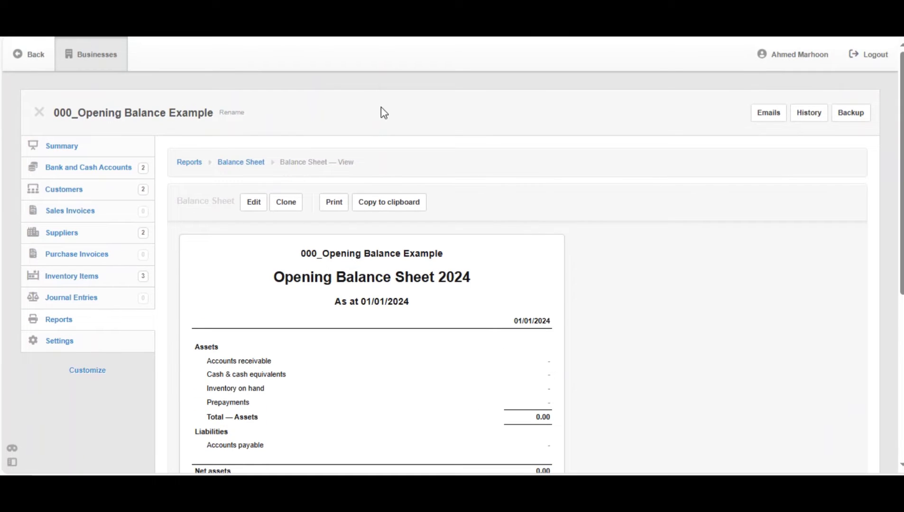
# - Start a new sales invoice dated 12/31/2023 and change the description's year to end in 4
pyautogui.click(72, 147)
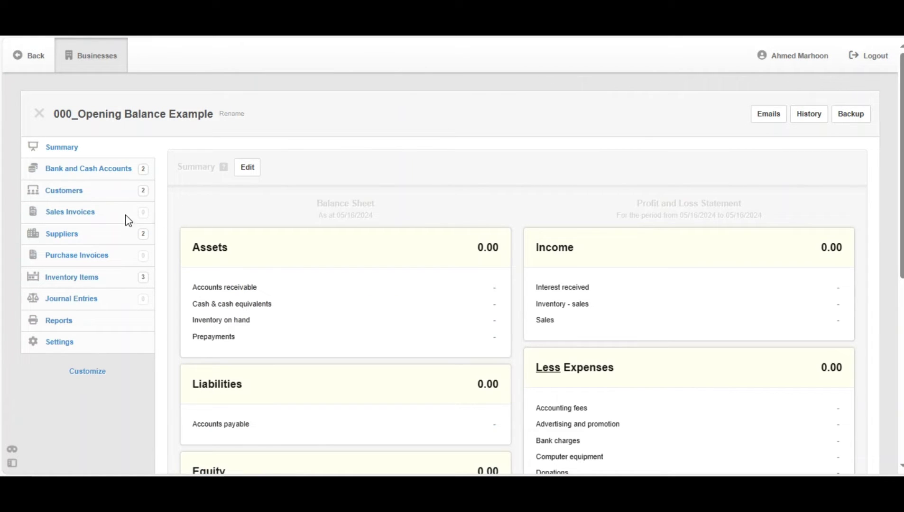
pyautogui.click(62, 221)
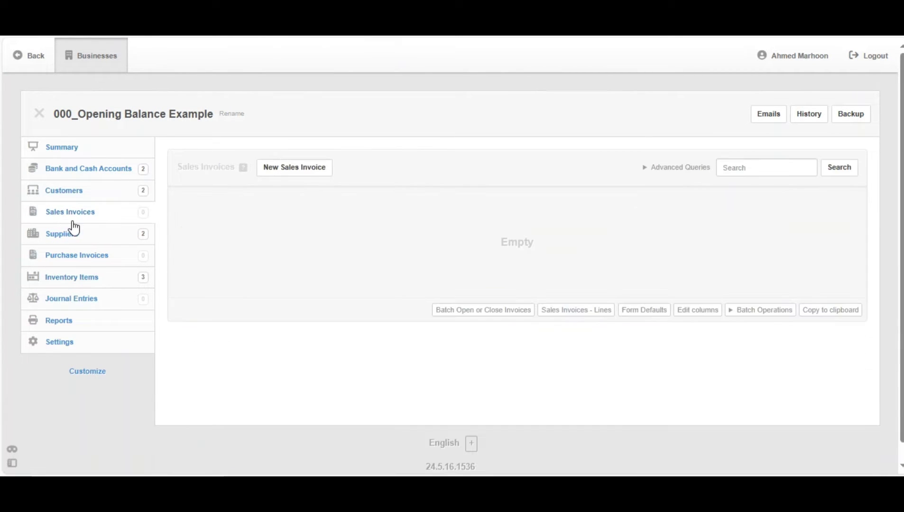
pyautogui.click(312, 173)
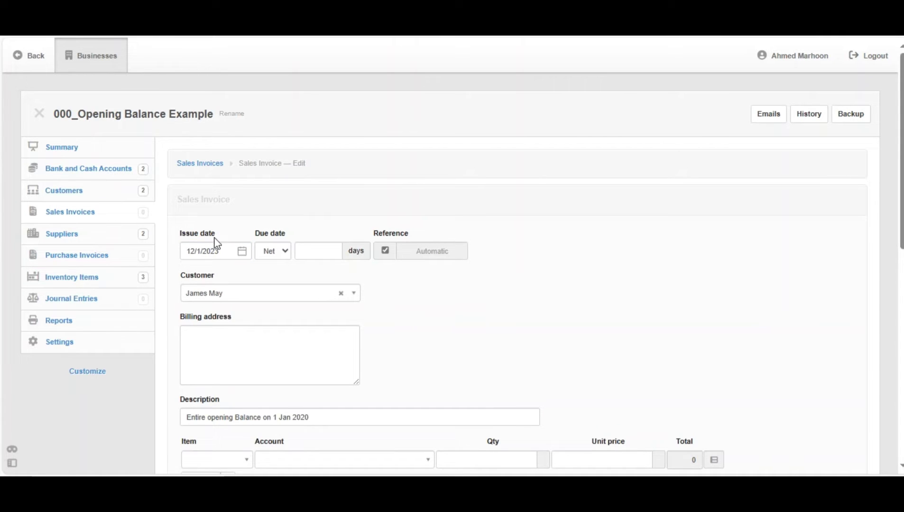
pyautogui.click(198, 253)
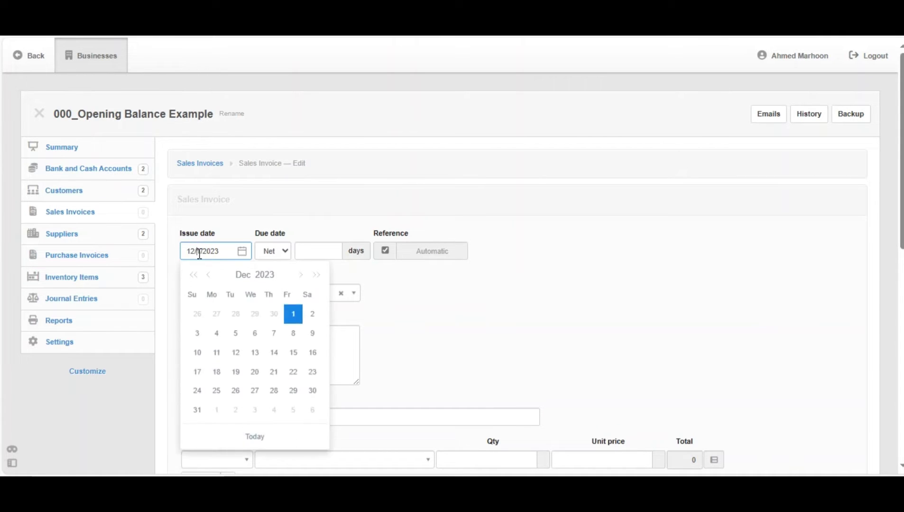
pyautogui.click(198, 410)
pyautogui.click(225, 265)
pyautogui.click(327, 415)
pyautogui.press('BackSpace')
pyautogui.write('4')
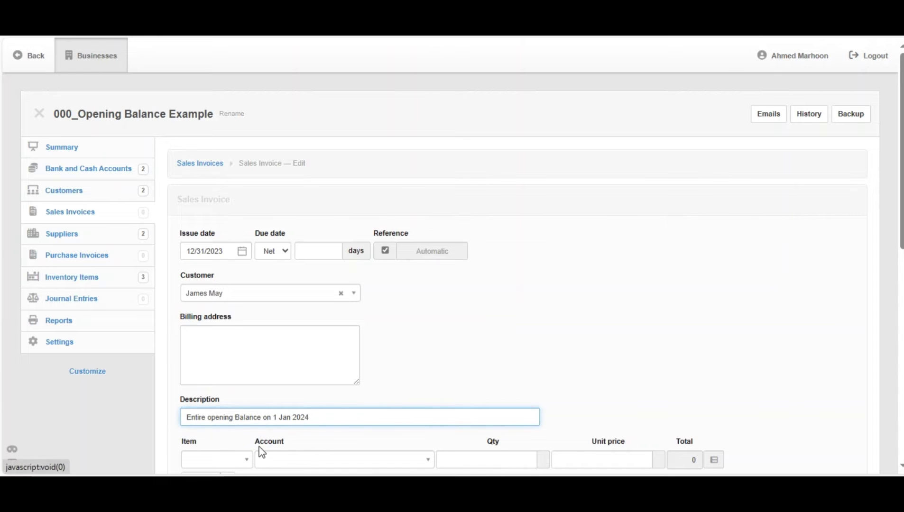
# - Add a Retained earnings line with unit price 150 and save the invoice
pyautogui.click(305, 461)
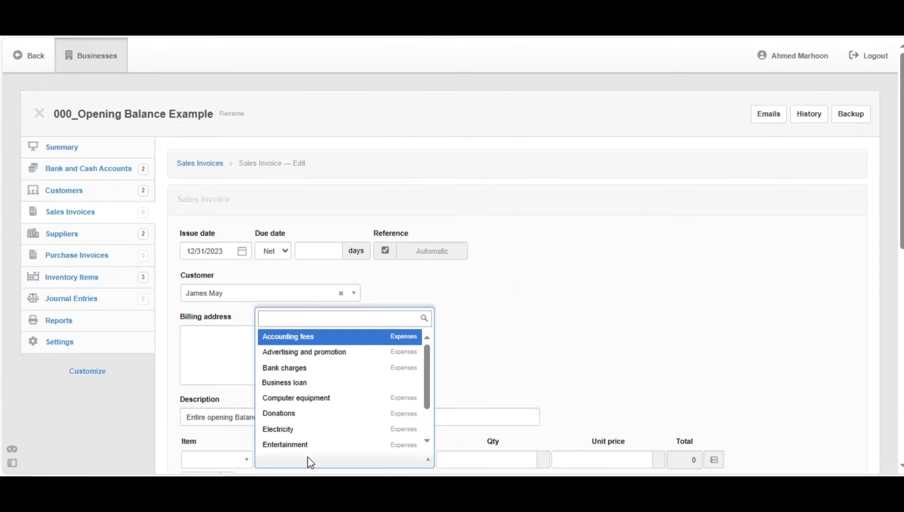
pyautogui.write('ret')
pyautogui.press('Return')
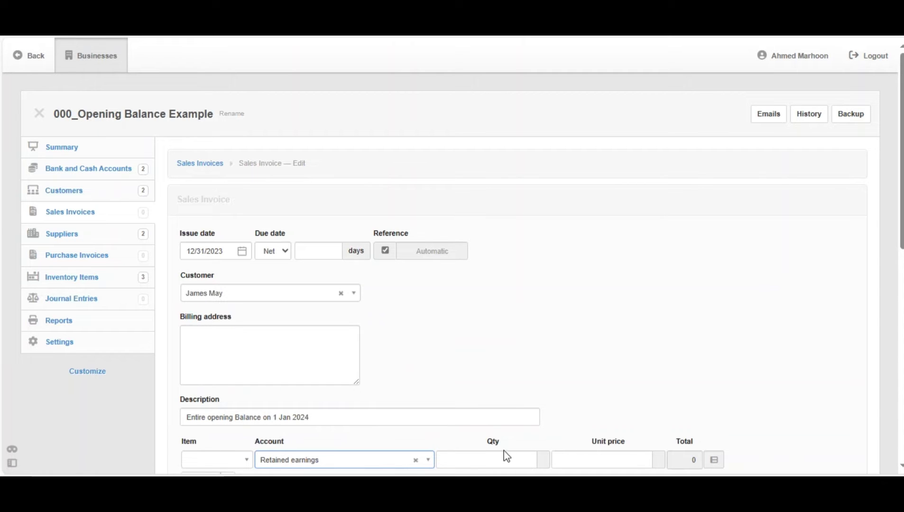
pyautogui.click(602, 457)
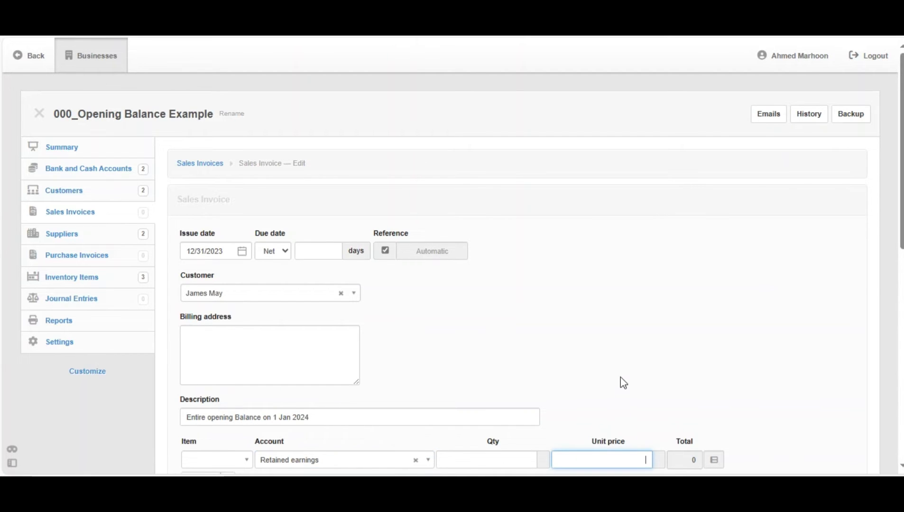
pyautogui.write('150')
pyautogui.moveTo(900, 192); pyautogui.dragTo(900, 377)
pyautogui.click(205, 372)
pyautogui.scroll(-2, 308, 332)
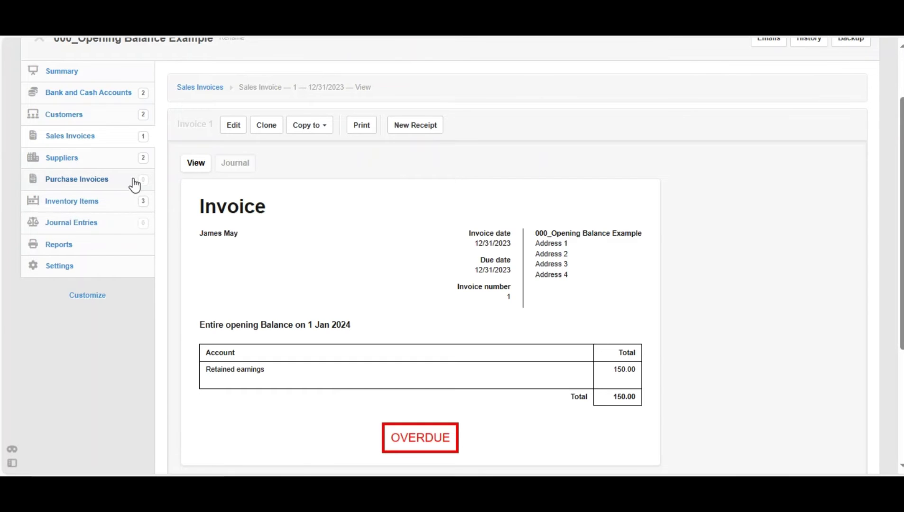
# - Create a purchase invoice from The Hamster dated 12/13/2023 for 200 against Retained earnings
pyautogui.click(114, 180)
pyautogui.click(297, 174)
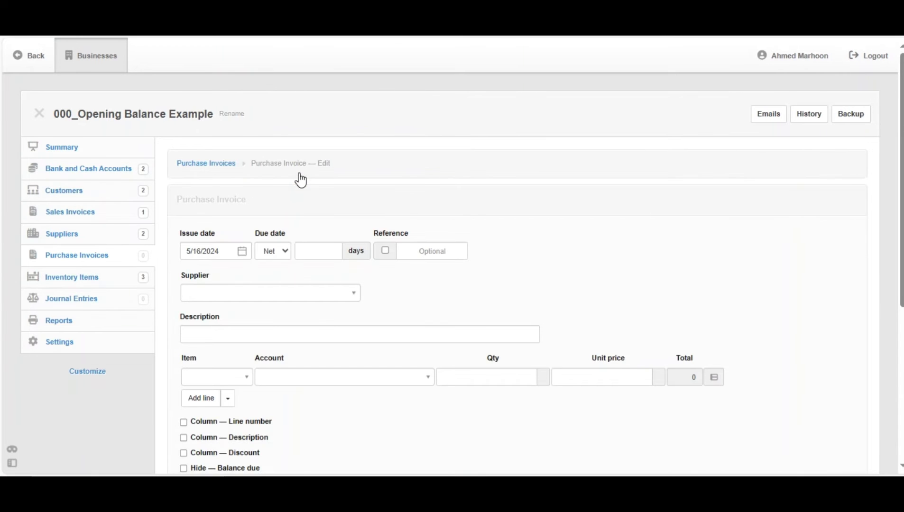
pyautogui.click(219, 250)
pyautogui.click(255, 351)
pyautogui.click(384, 250)
pyautogui.click(265, 293)
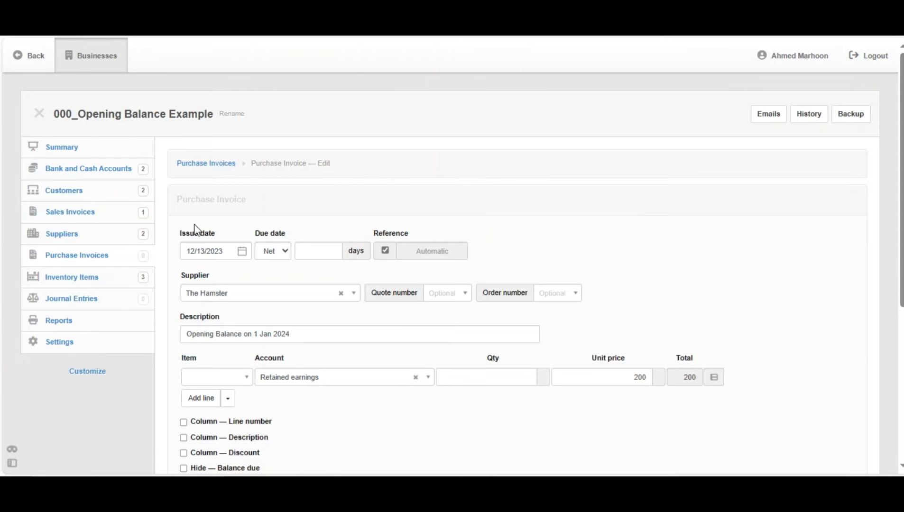
pyautogui.click(214, 249)
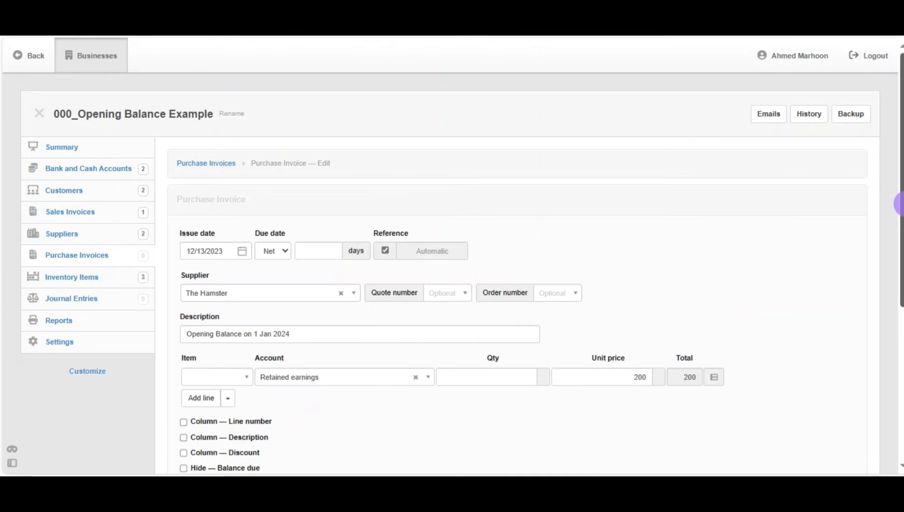
pyautogui.moveTo(898, 204); pyautogui.dragTo(894, 365)
pyautogui.click(198, 342)
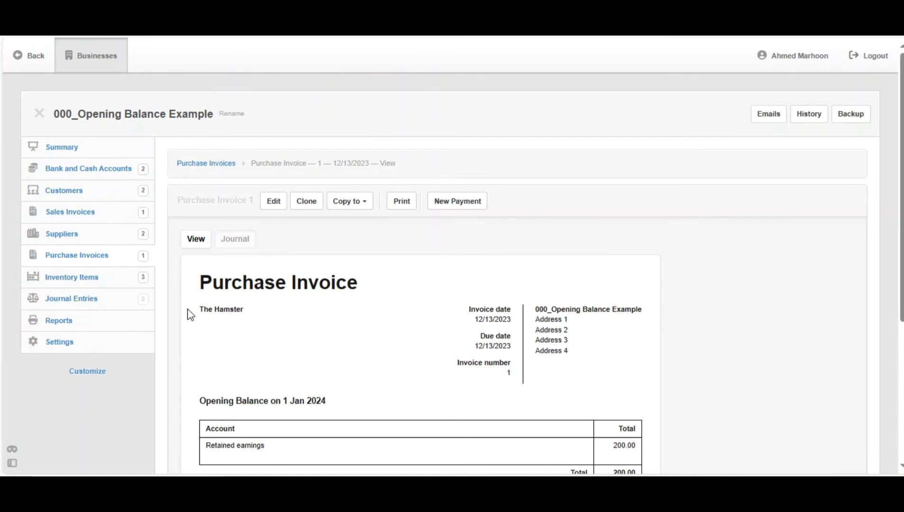
# - Start a new journal entry for the bank, petty cash, prepayments and business loan opening balances
pyautogui.click(112, 300)
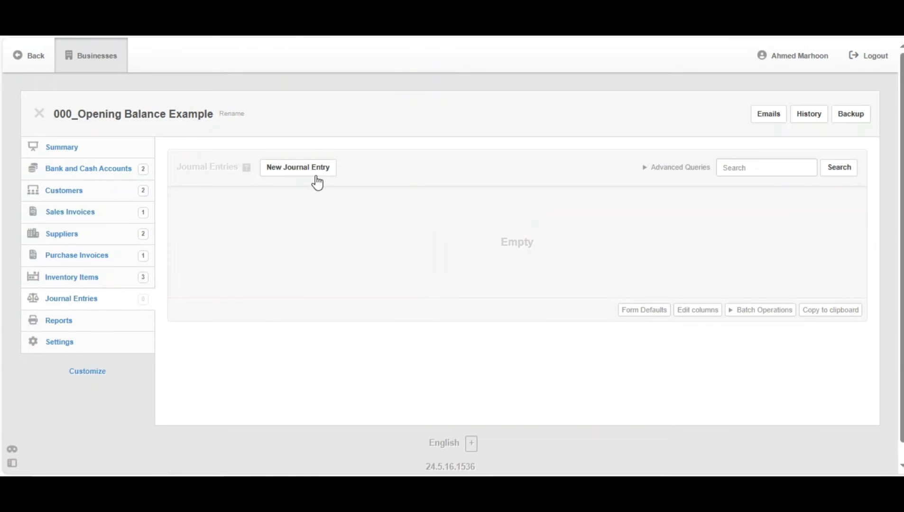
pyautogui.click(301, 170)
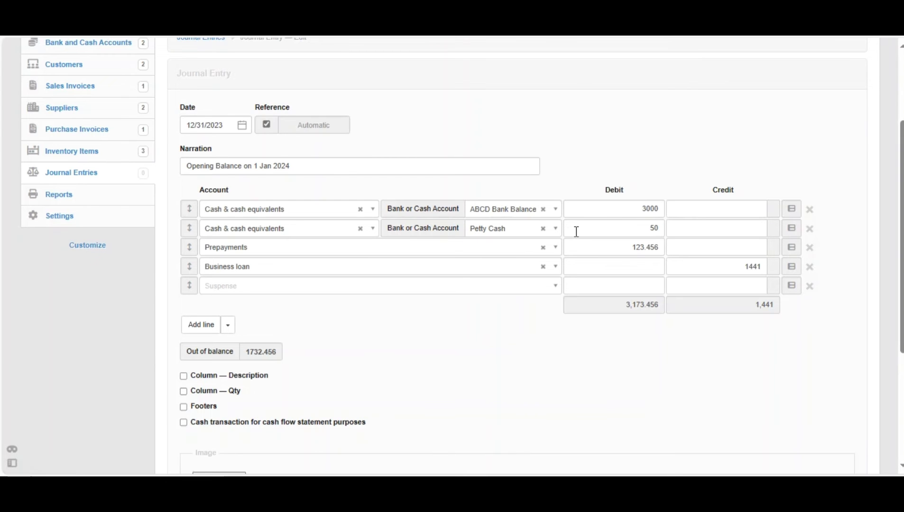
pyautogui.scroll(2, 628, 200)
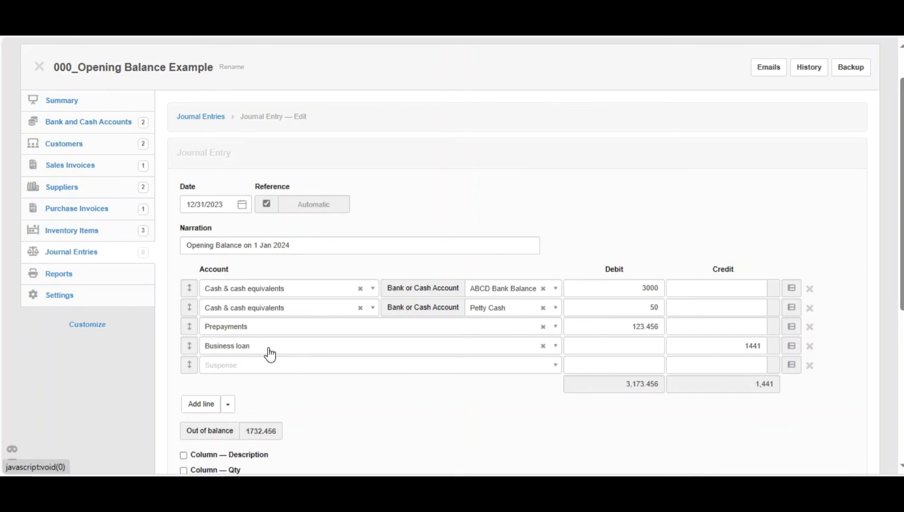
# - Credit Retained earnings 1732.456 on the last line and save Journal Entry 1
pyautogui.click(251, 363)
pyautogui.write('ret')
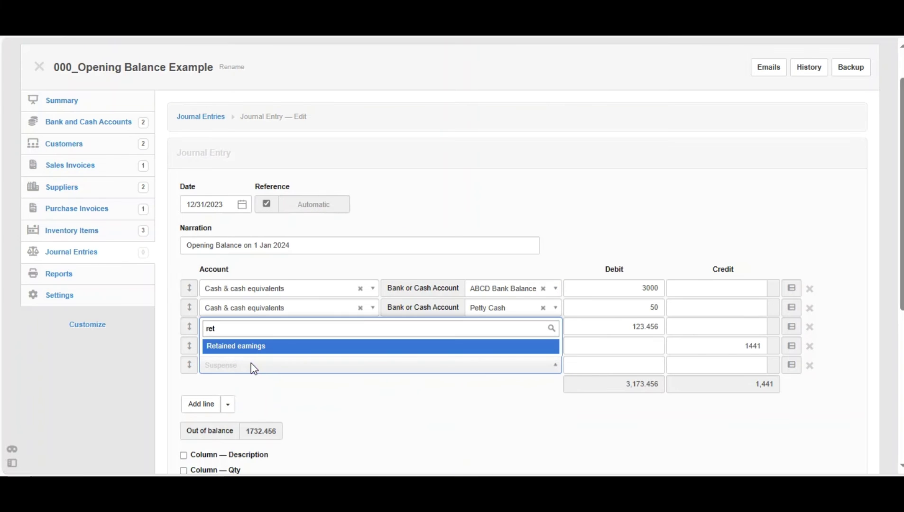
pyautogui.press('Return')
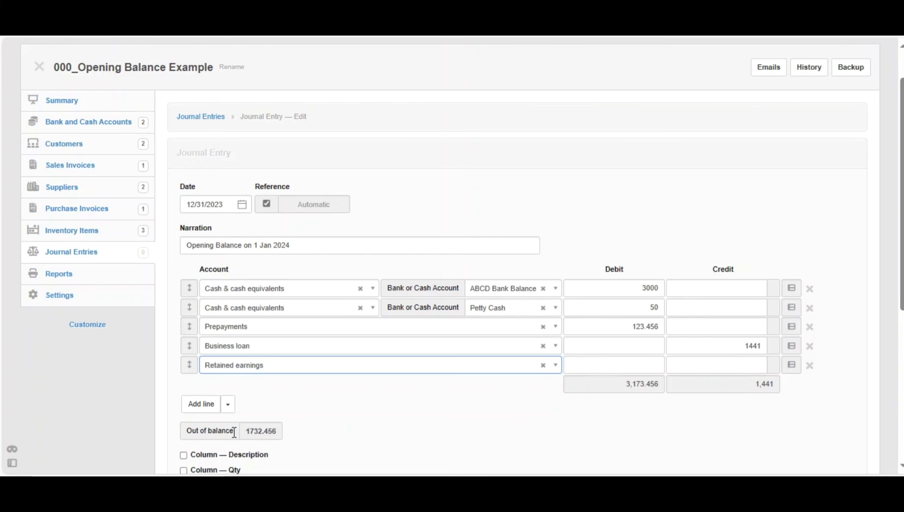
pyautogui.click(711, 365)
pyautogui.write('1732.456')
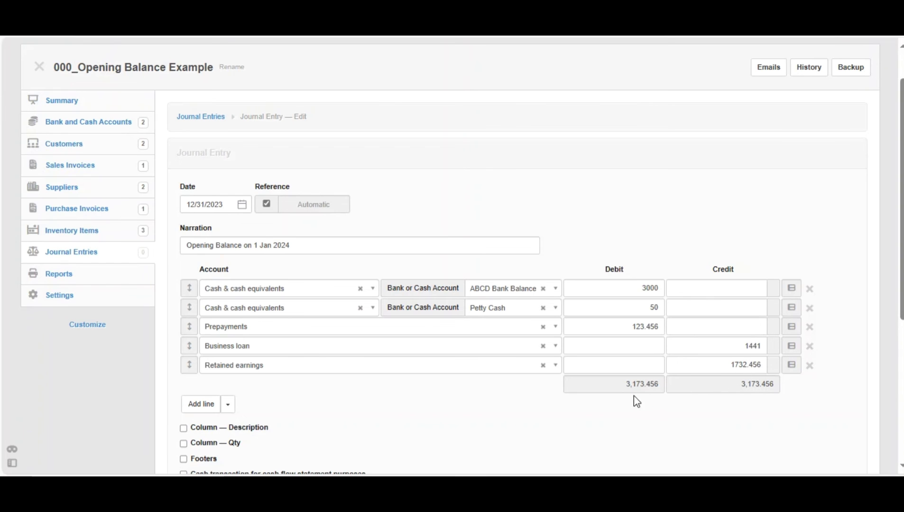
pyautogui.moveTo(900, 195); pyautogui.dragTo(898, 403)
pyautogui.click(197, 342)
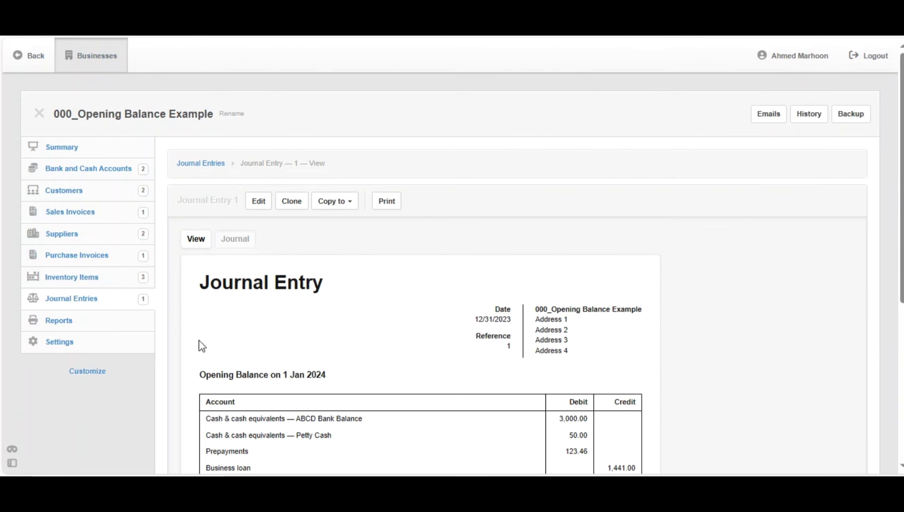
pyautogui.scroll(-5, 378, 265)
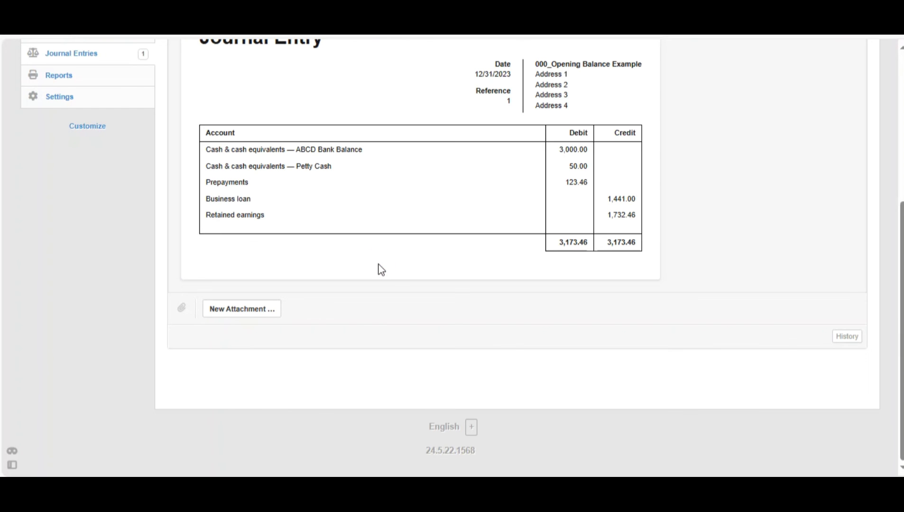
# - View the Opening Balance Sheet 2024 report and scroll to its equity section
pyautogui.click(121, 76)
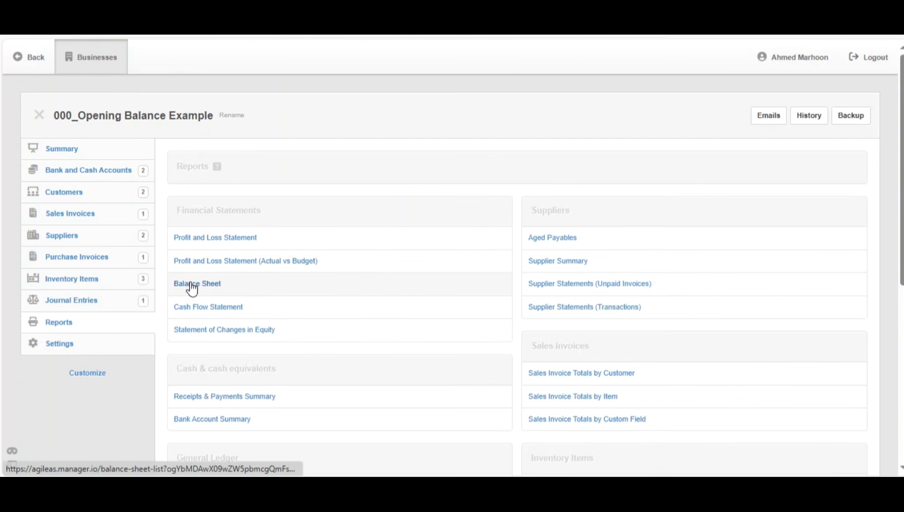
pyautogui.click(192, 283)
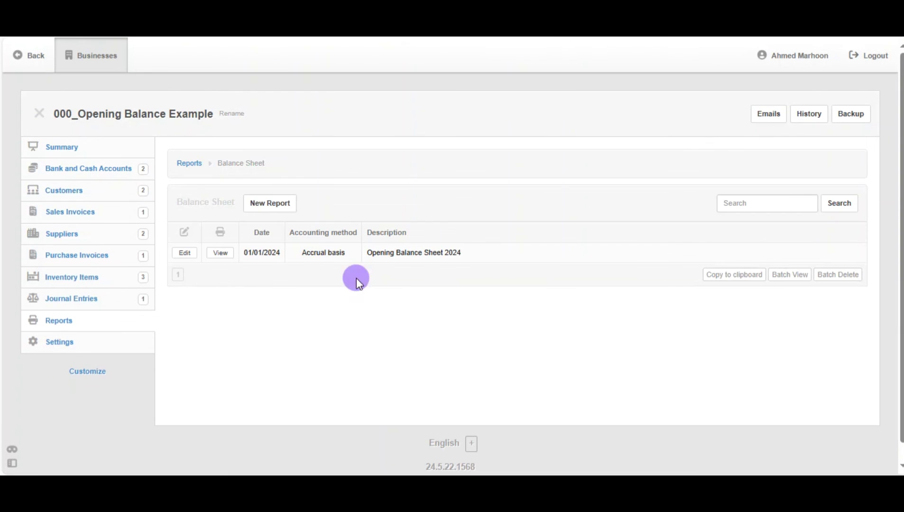
pyautogui.click(215, 254)
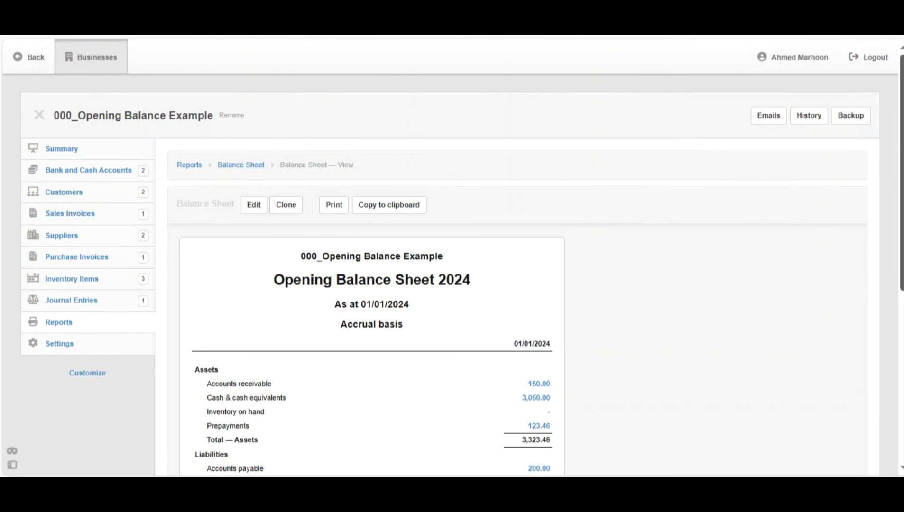
pyautogui.moveTo(901, 137); pyautogui.dragTo(900, 243)
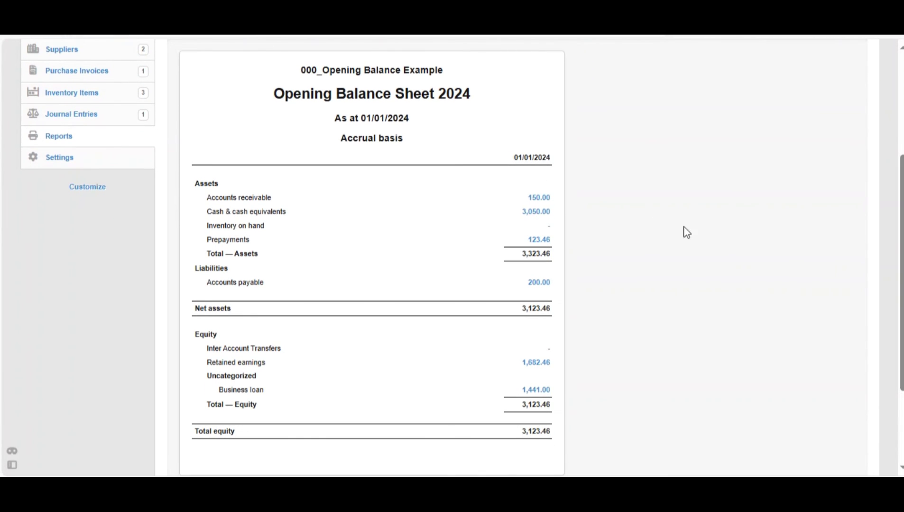